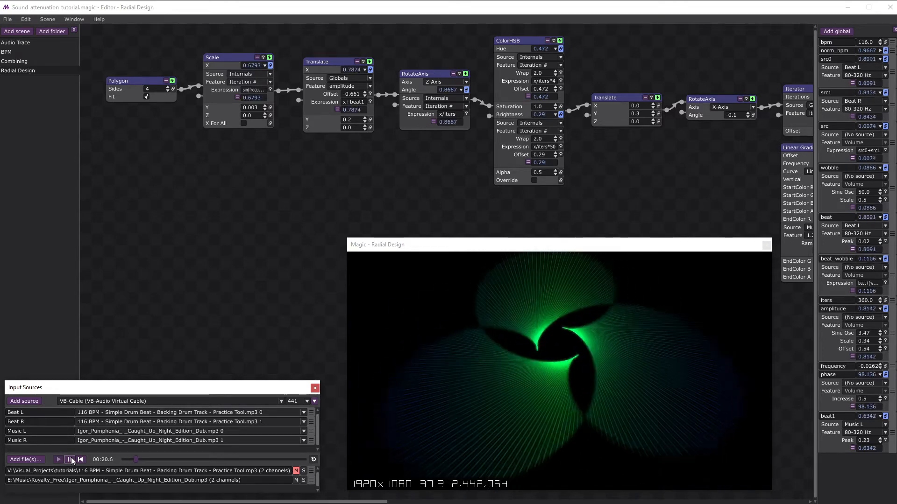
Pause the audio playback, and in the Audio Trace scene enable the Smooth modifier at 0.03 for the draw node's IMouse Y.
{"action": "left_click", "coordinate": [69, 459]}
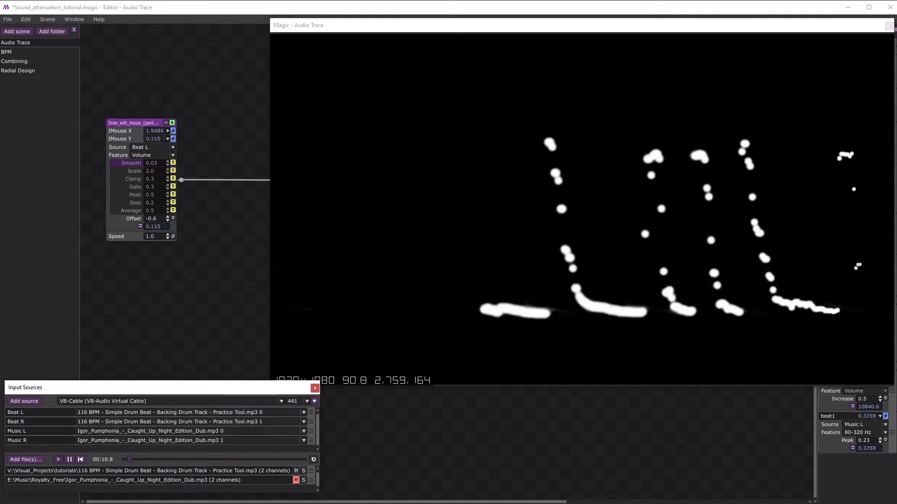
{"action": "left_click", "coordinate": [173, 163]}
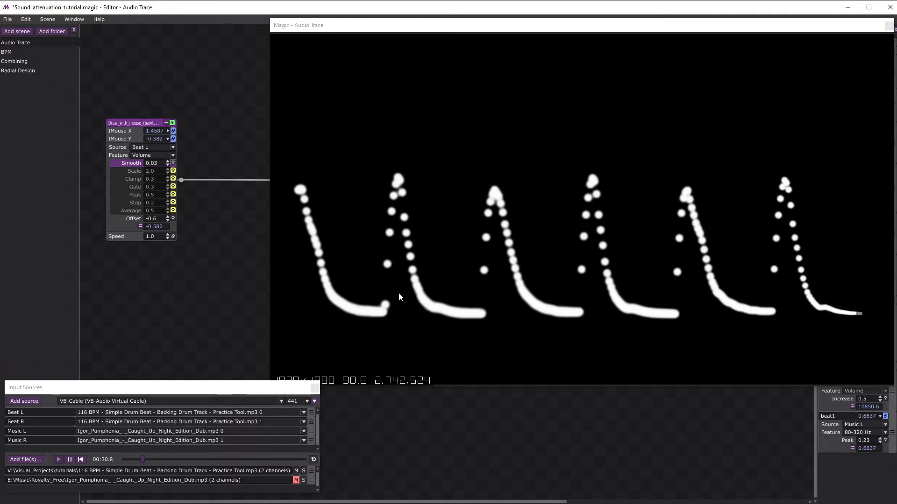
Try the Scale 2.0, Clamp 0.3 and Gate 0.3 modifiers on IMouse Y one at a time, bypassing each again.
{"action": "left_click", "coordinate": [172, 171]}
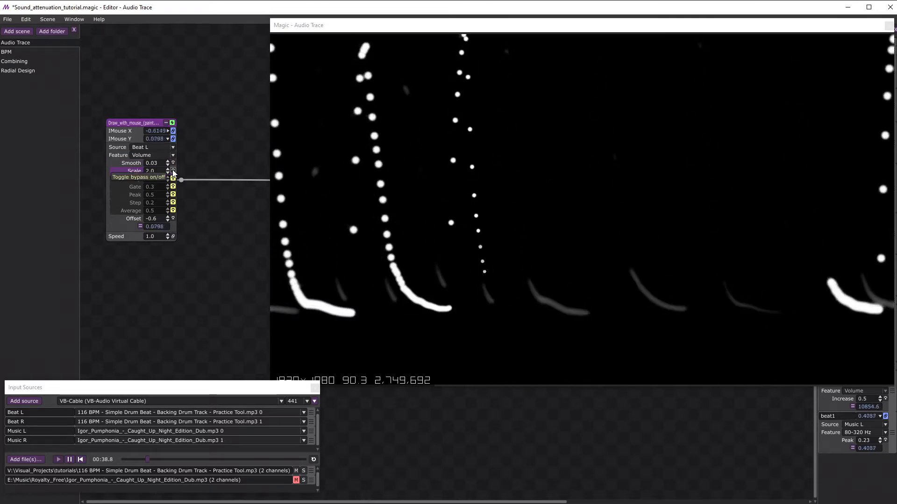
{"action": "left_click", "coordinate": [173, 171]}
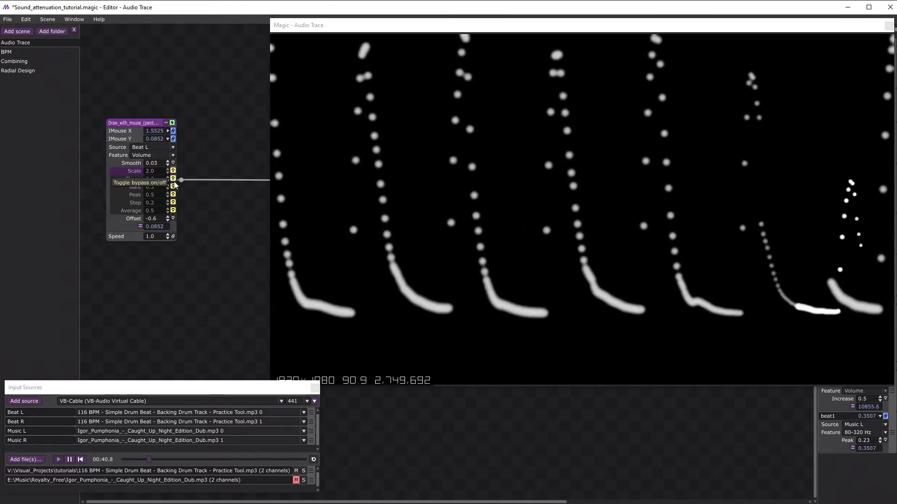
{"action": "left_click", "coordinate": [173, 179]}
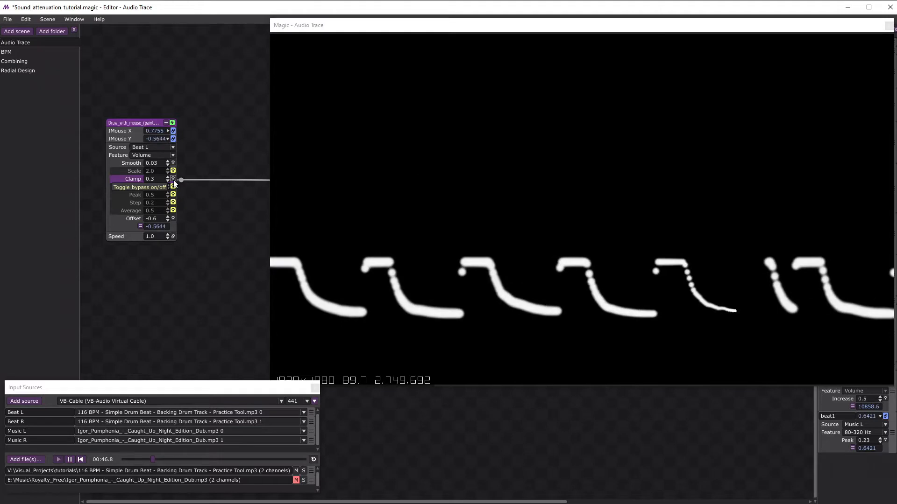
{"action": "left_click", "coordinate": [173, 179]}
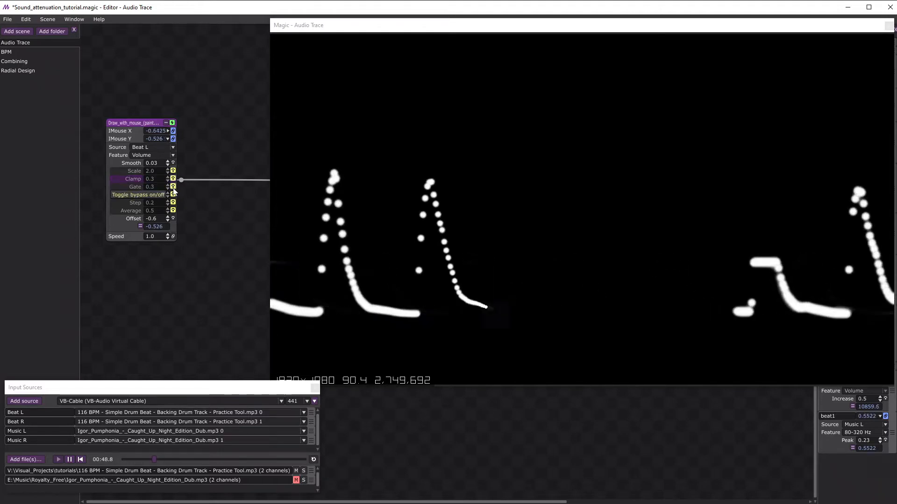
{"action": "left_click", "coordinate": [173, 187]}
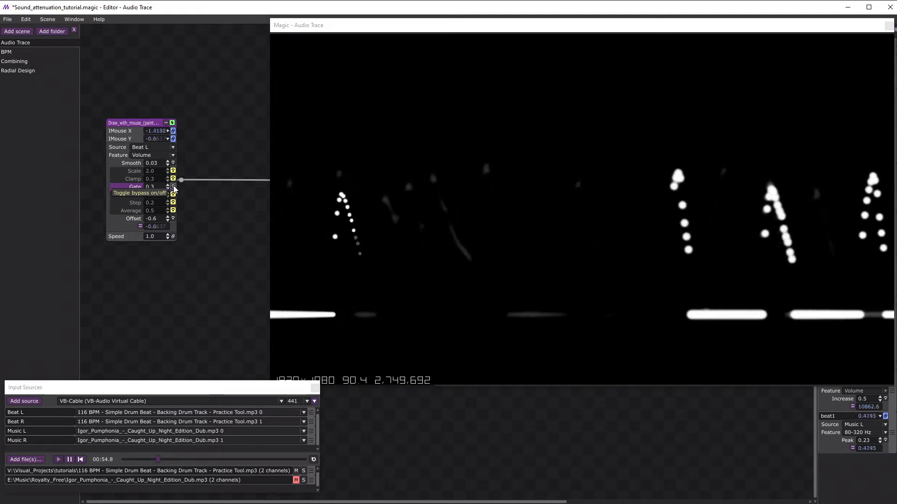
{"action": "left_click", "coordinate": [174, 186]}
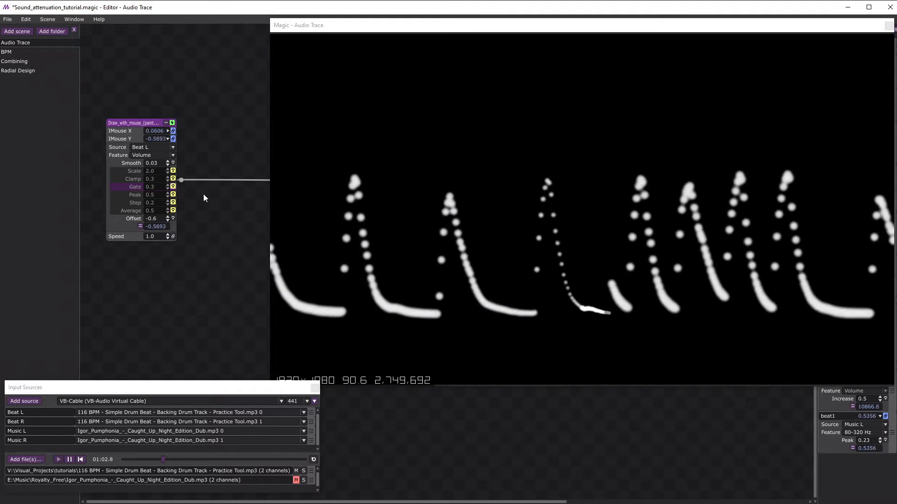
Enable the Peak modifier on IMouse Y, try it at 0.0, set it to 0.06 and bypass it again.
{"action": "left_click", "coordinate": [173, 195]}
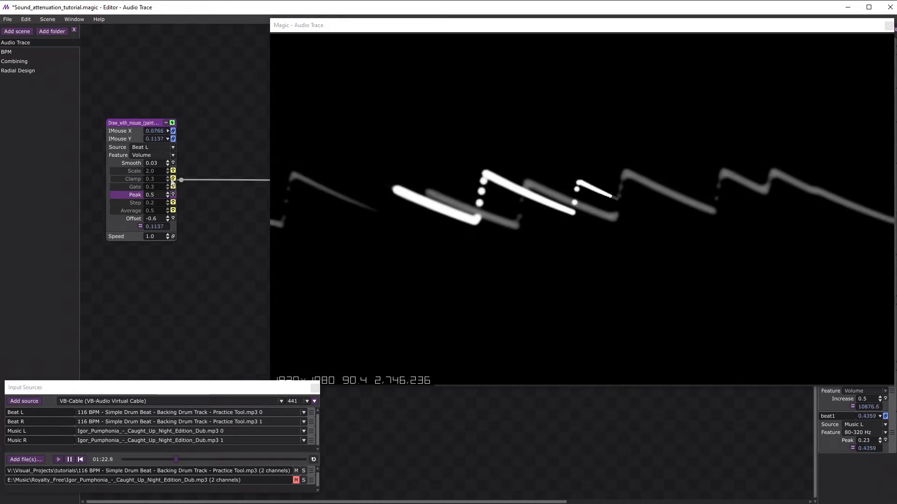
{"action": "left_click_drag", "start_coordinate": [169, 198], "coordinate": [169, 211]}
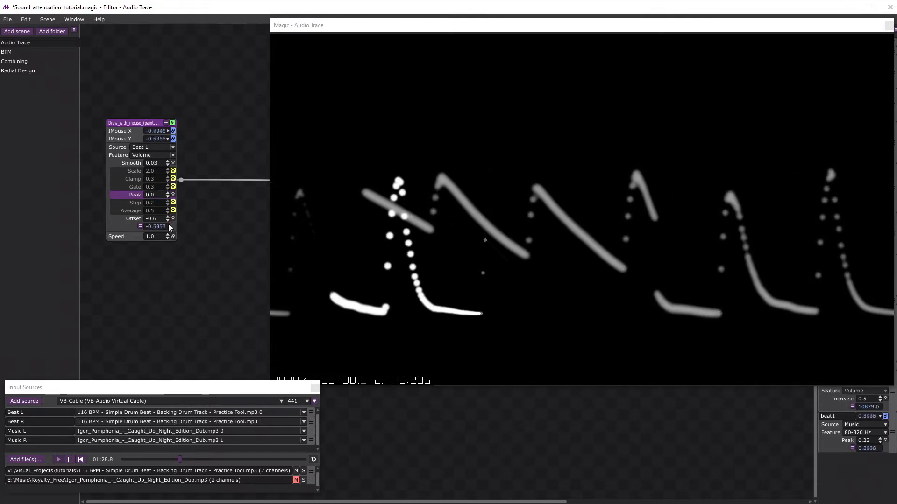
{"action": "left_click_drag", "start_coordinate": [169, 224], "coordinate": [167, 222]}
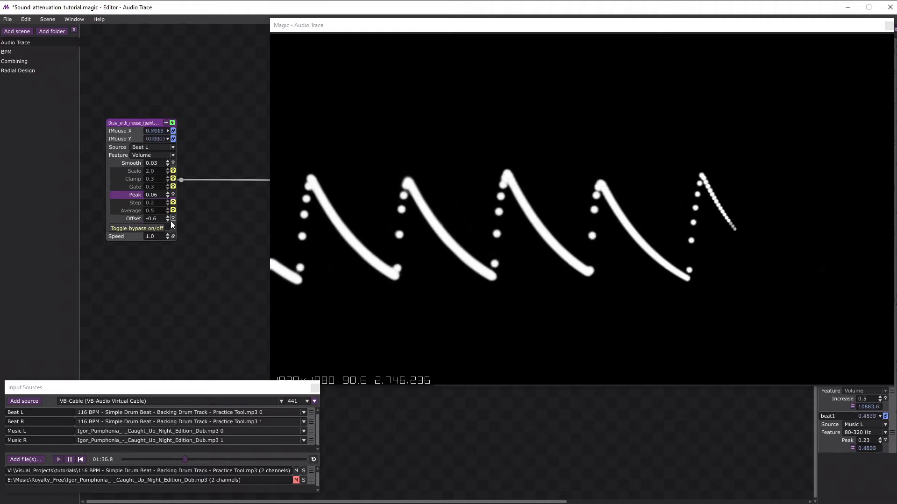
{"action": "left_click", "coordinate": [172, 220]}
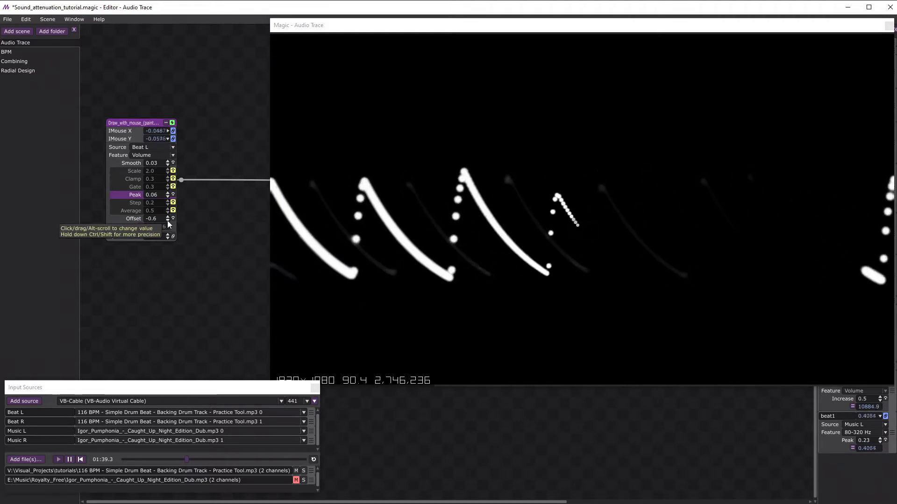
{"action": "left_click", "coordinate": [173, 195]}
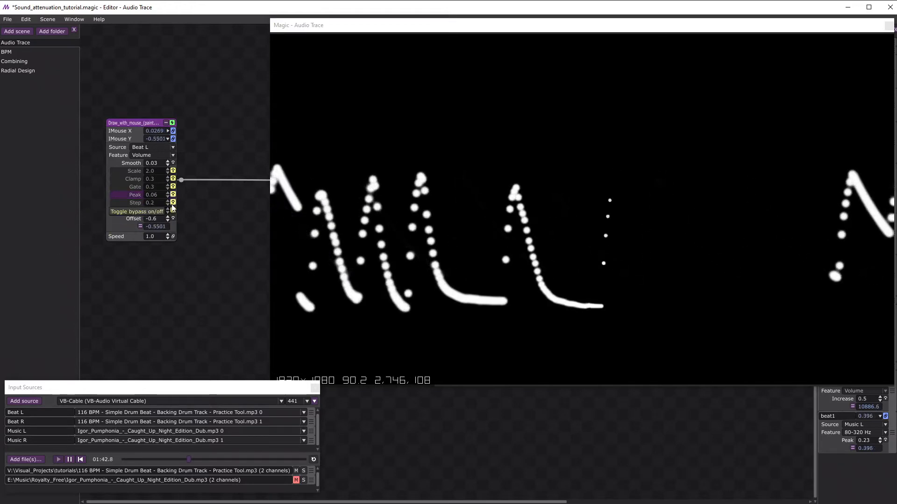
Preview the Step modifier at 0.2, swap it for Average at 0.5, and pause the audio playback.
{"action": "left_click", "coordinate": [173, 204]}
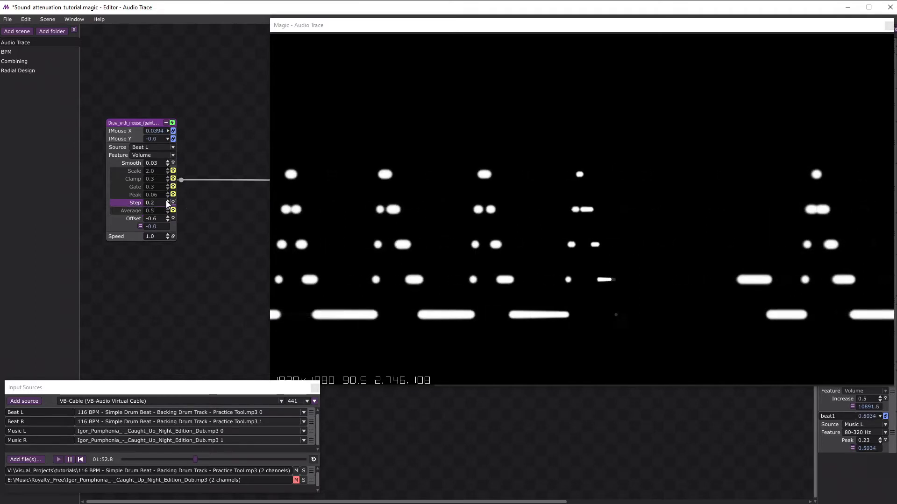
{"action": "left_click", "coordinate": [173, 203]}
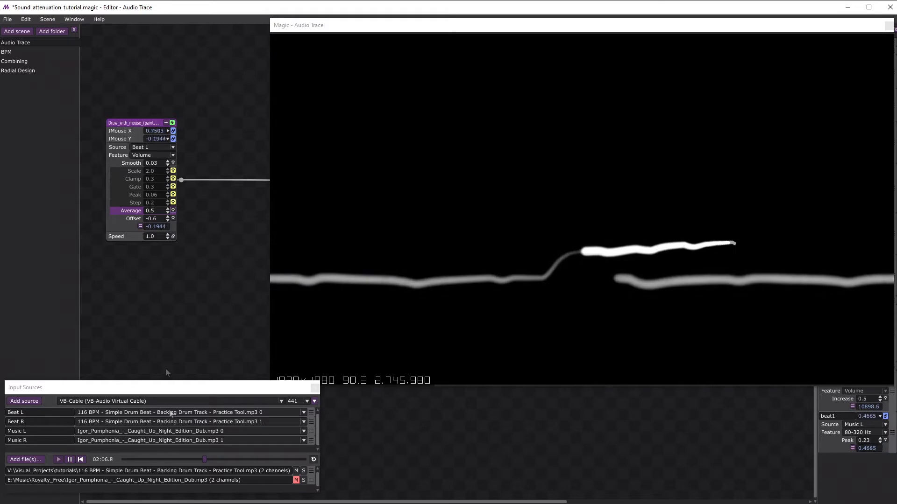
{"action": "left_click", "coordinate": [70, 460]}
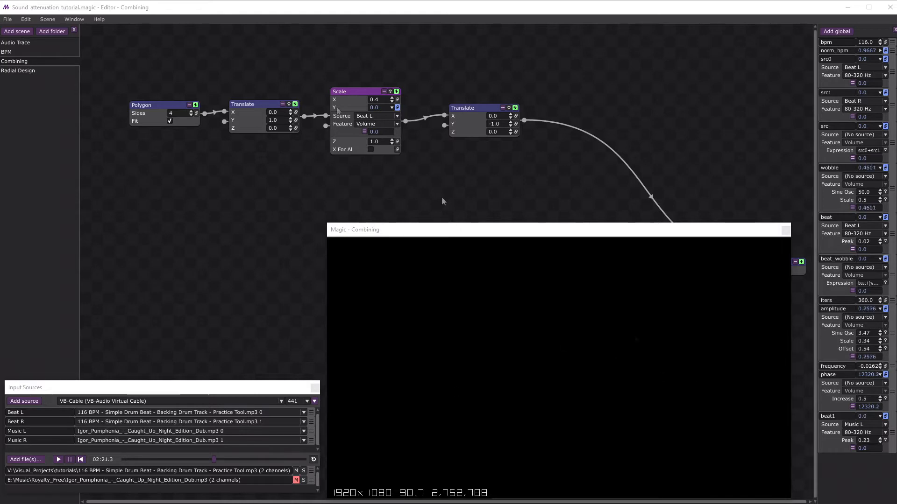
Examine the source and feature options for the Scale node's Y in the Combining scene, and briefly play the audio to preview the Volume-driven bar.
{"action": "left_click", "coordinate": [376, 116]}
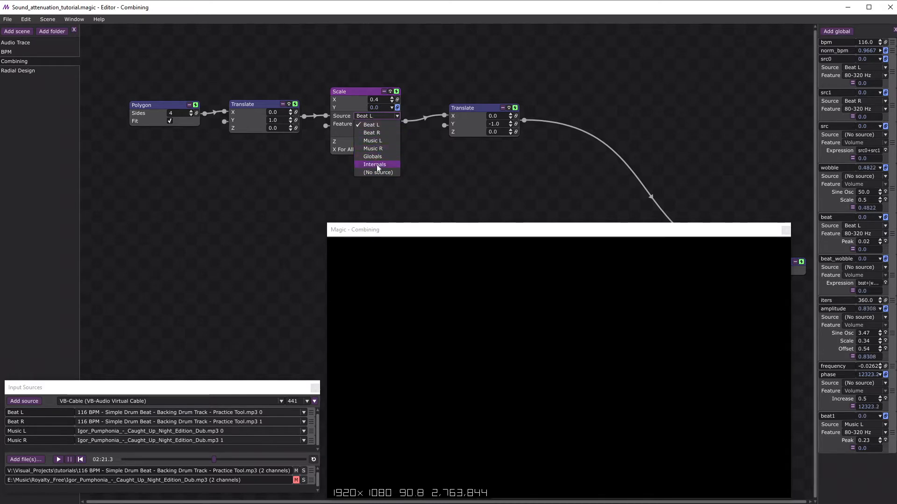
{"action": "left_click", "coordinate": [346, 106]}
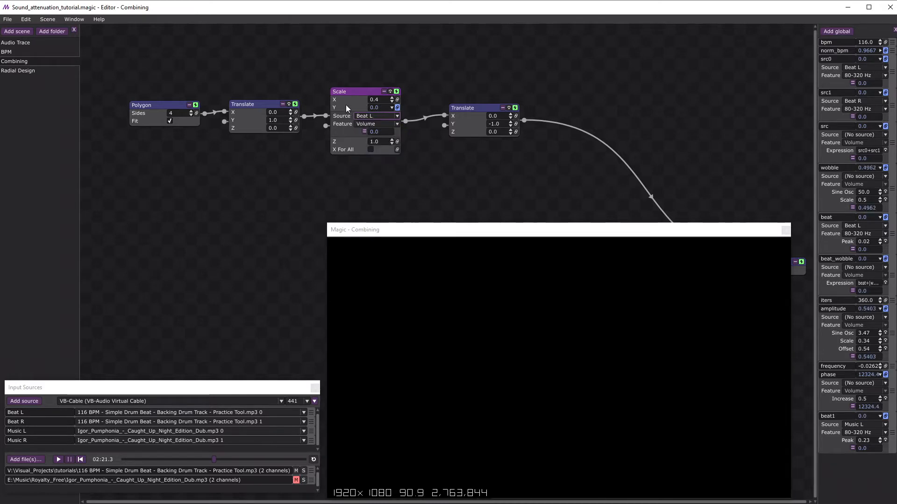
{"action": "left_click", "coordinate": [368, 123]}
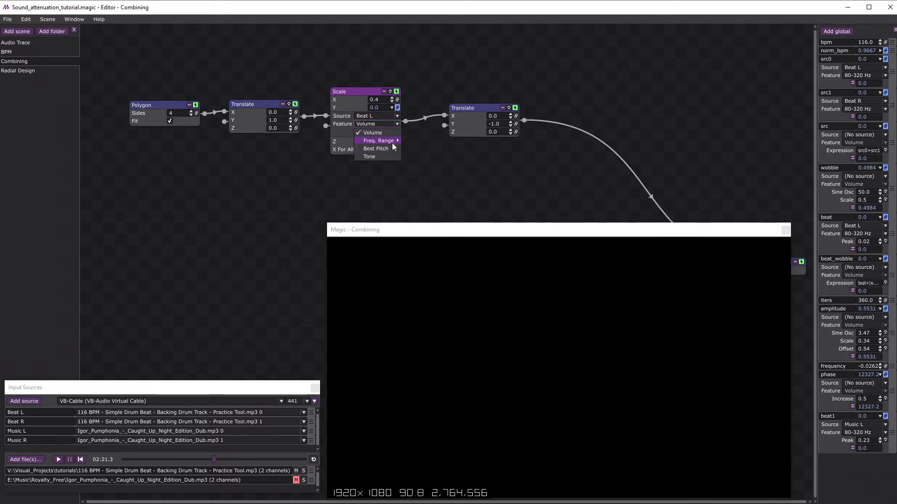
{"action": "mouse_move", "coordinate": [391, 141]}
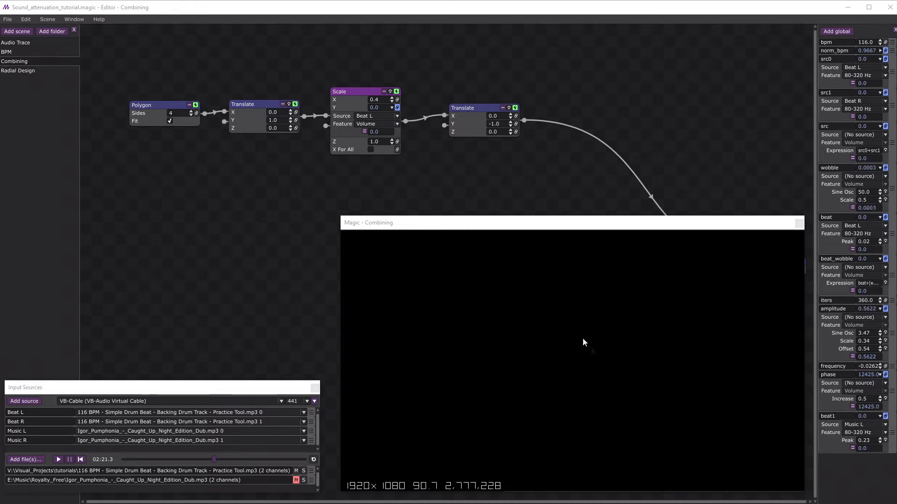
{"action": "left_click", "coordinate": [58, 460]}
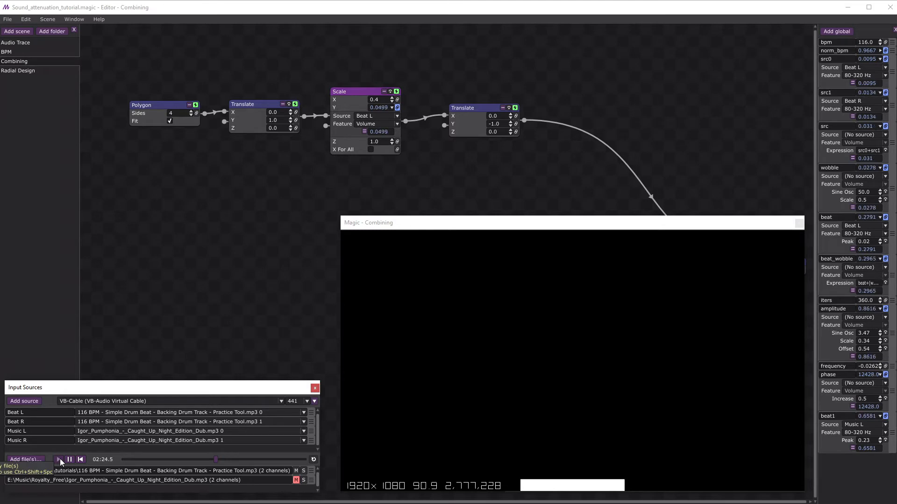
{"action": "left_click", "coordinate": [69, 460]}
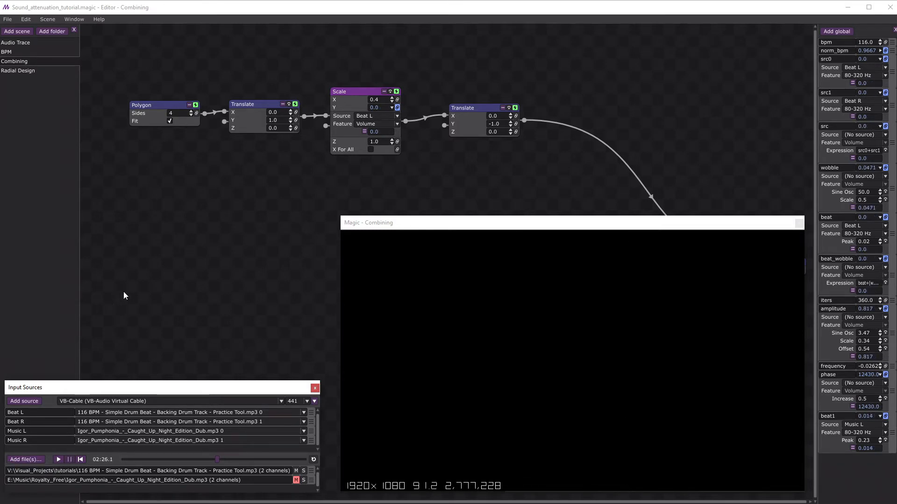
Drive the Scale node's Y with the src feature of the Globals source, and briefly play the audio to preview it.
{"action": "left_click", "coordinate": [369, 114]}
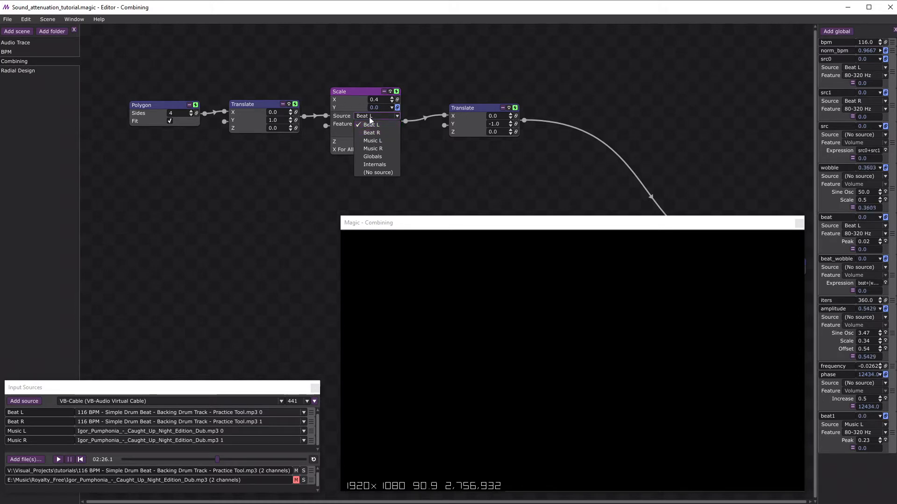
{"action": "left_click", "coordinate": [367, 117]}
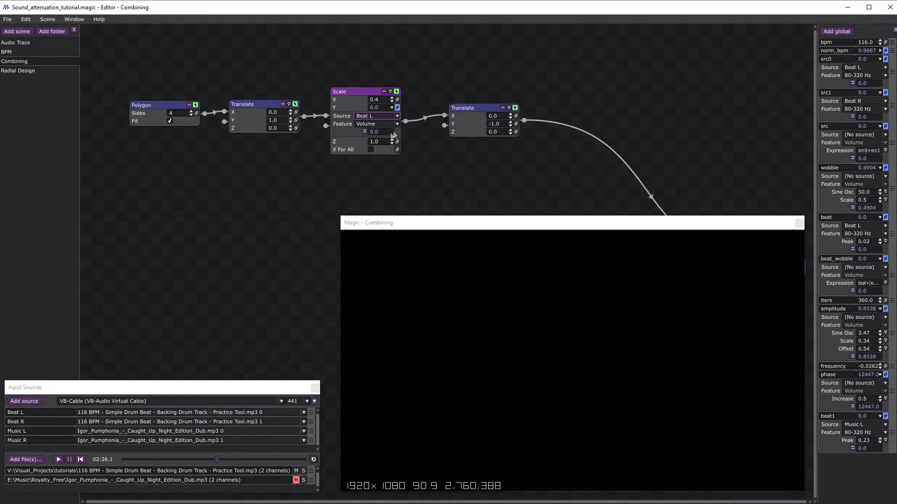
{"action": "left_click", "coordinate": [380, 114]}
{"action": "left_click", "coordinate": [384, 156]}
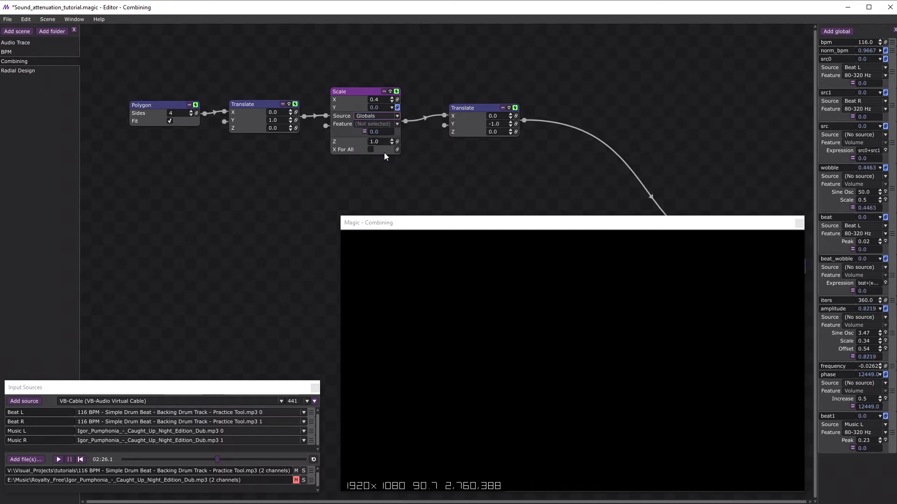
{"action": "left_click", "coordinate": [369, 124]}
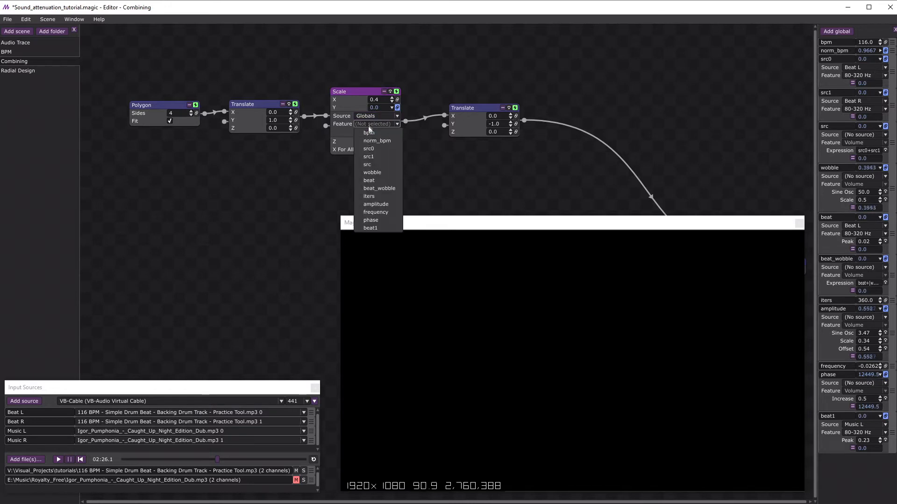
{"action": "left_click", "coordinate": [377, 163]}
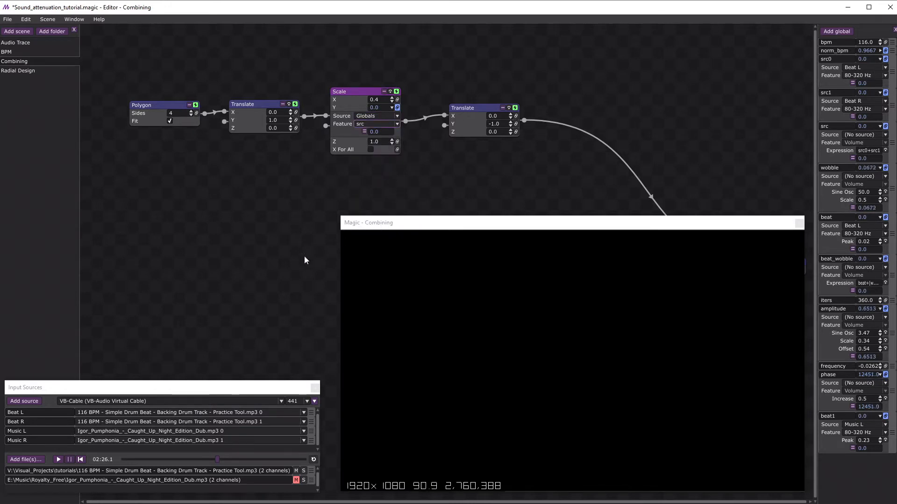
{"action": "left_click", "coordinate": [58, 461]}
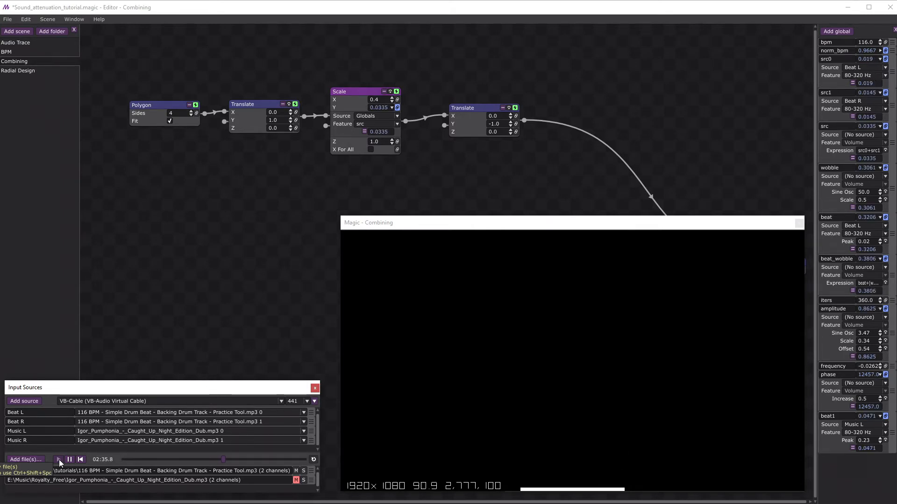
{"action": "left_click", "coordinate": [70, 460]}
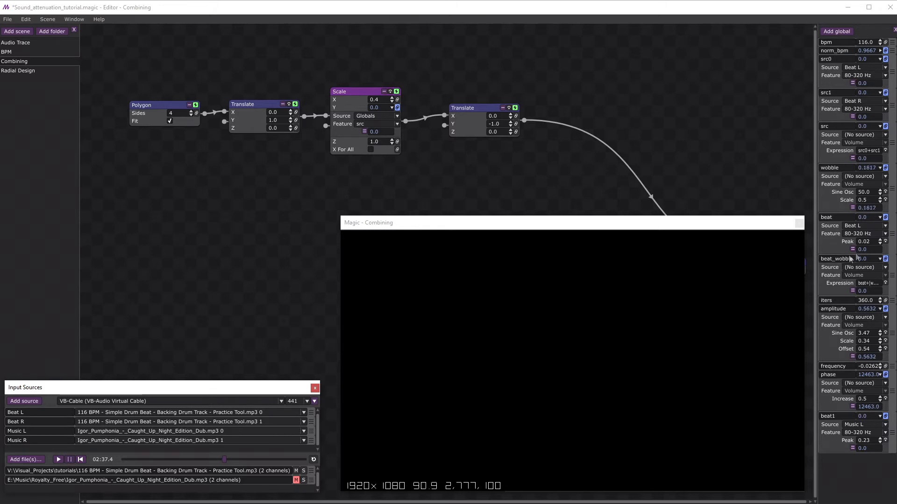
Set the Sine Osc of the wobble global to 30.
{"action": "left_click", "coordinate": [864, 193]}
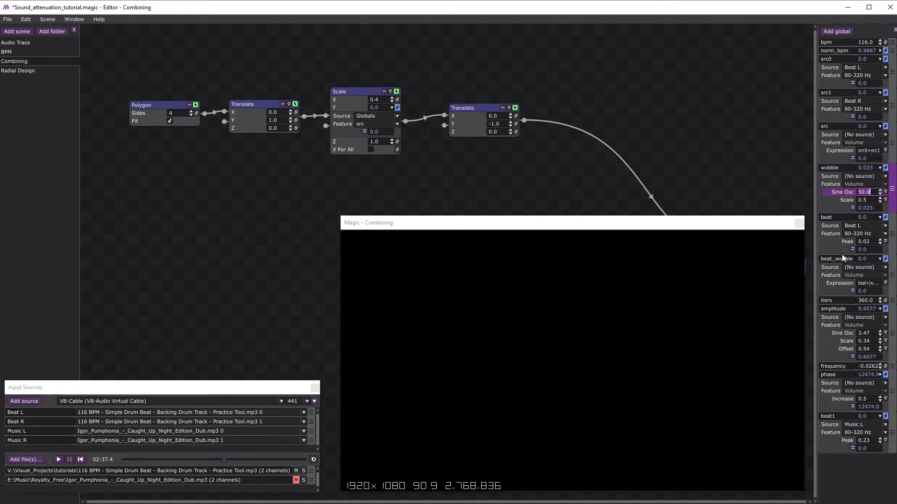
{"action": "type", "text": "30"}
{"action": "key", "text": "Return"}
Copy the beat_wobble expression beat+(wobble*max(beat-0.2, 0)*2) and paste it into a new Text node feeding the Magic node.
{"action": "left_click", "coordinate": [836, 284]}
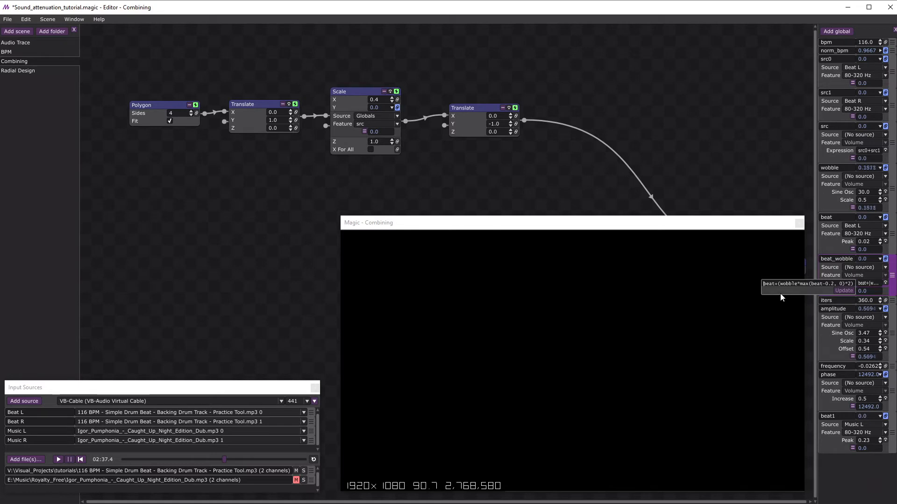
{"action": "key", "text": "ctrl+a"}
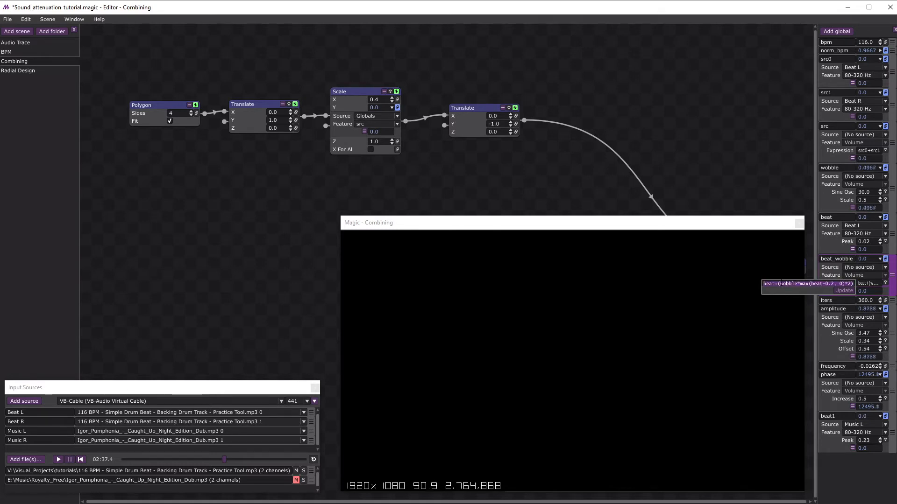
{"action": "left_click_drag", "start_coordinate": [642, 226], "coordinate": [695, 490]}
{"action": "right_click", "coordinate": [396, 256]}
{"action": "mouse_move", "coordinate": [407, 258]}
{"action": "mouse_move", "coordinate": [486, 298]}
{"action": "left_click", "coordinate": [547, 346]}
{"action": "left_click", "coordinate": [472, 266]}
{"action": "key", "text": "ctrl+v"}
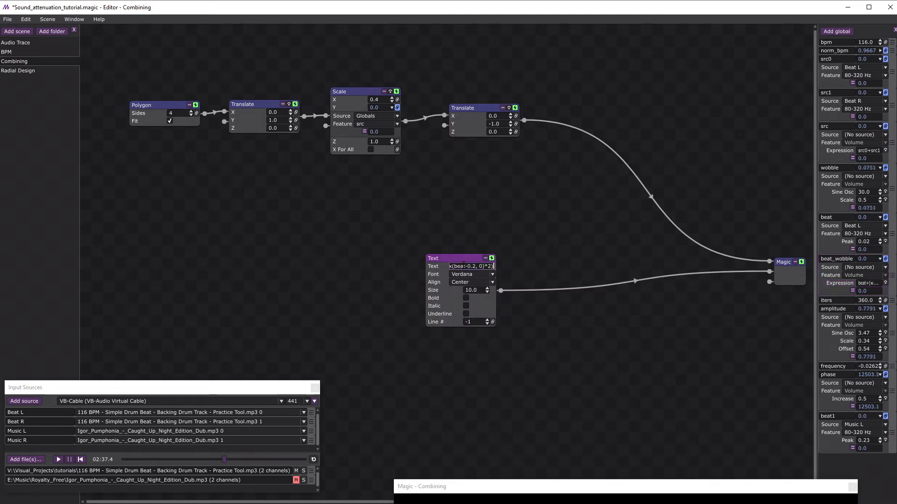
{"action": "left_click", "coordinate": [417, 323]}
Fit the expression text in the preview at size 7.8, and move the preview window clear of the Text node.
{"action": "left_click_drag", "start_coordinate": [560, 492], "coordinate": [475, 187]}
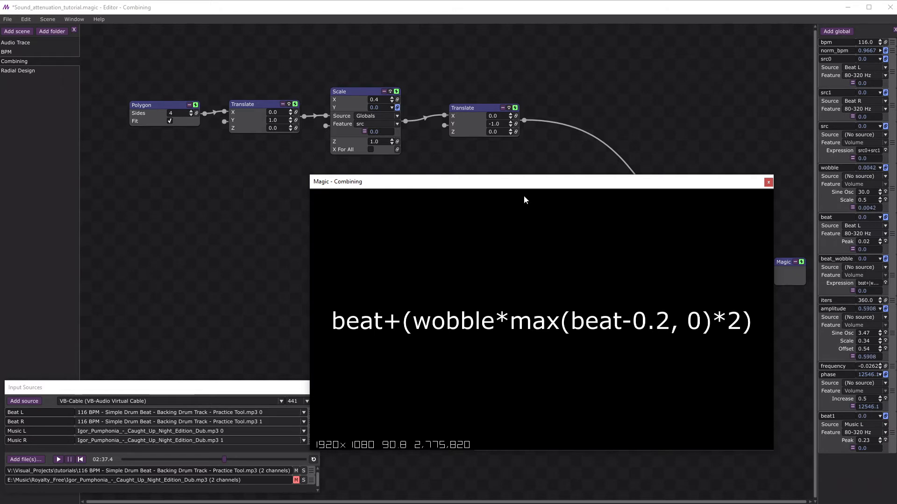
{"action": "left_click_drag", "start_coordinate": [522, 188], "coordinate": [580, 346]}
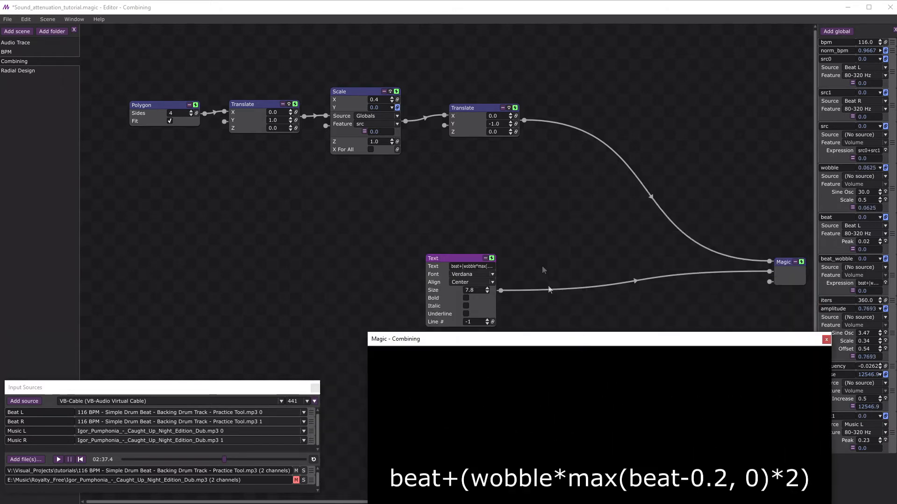
Disable the Text node, clear the preview window from the bottom edge, and set the Scale node's Y feature to beat_wobble.
{"action": "left_click", "coordinate": [492, 259]}
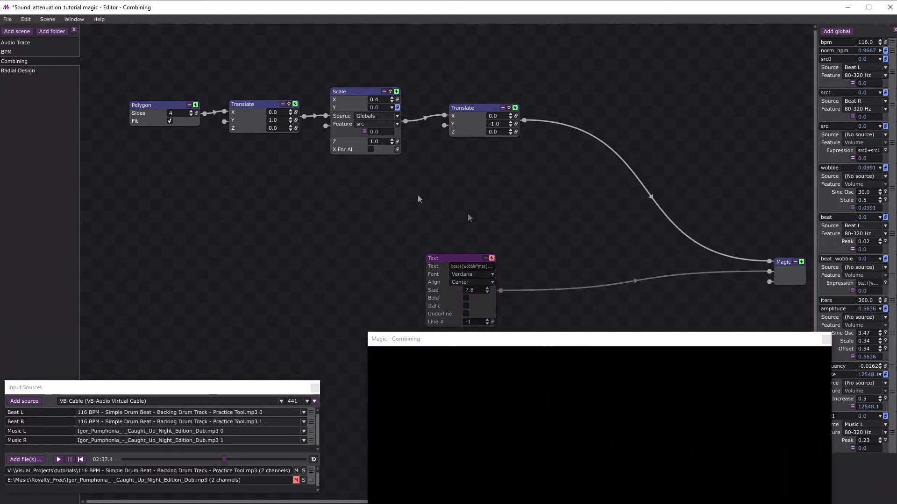
{"action": "left_click_drag", "start_coordinate": [586, 338], "coordinate": [545, 220]}
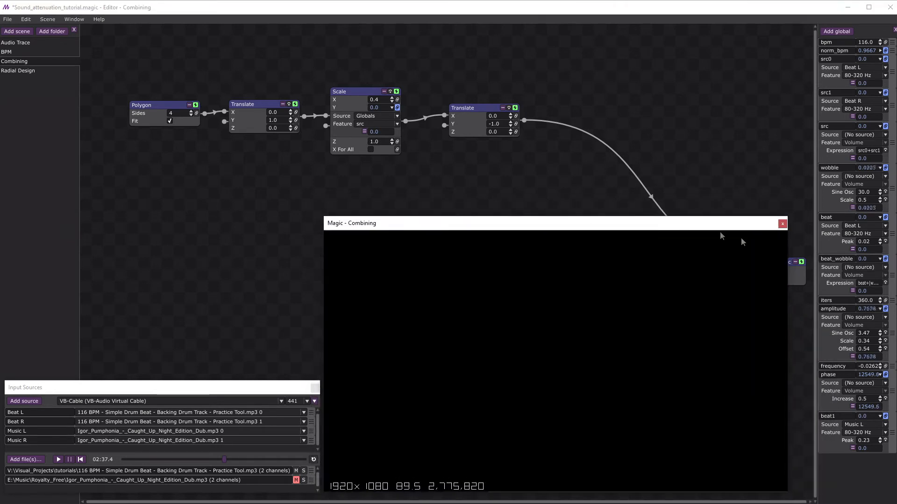
{"action": "left_click", "coordinate": [365, 124]}
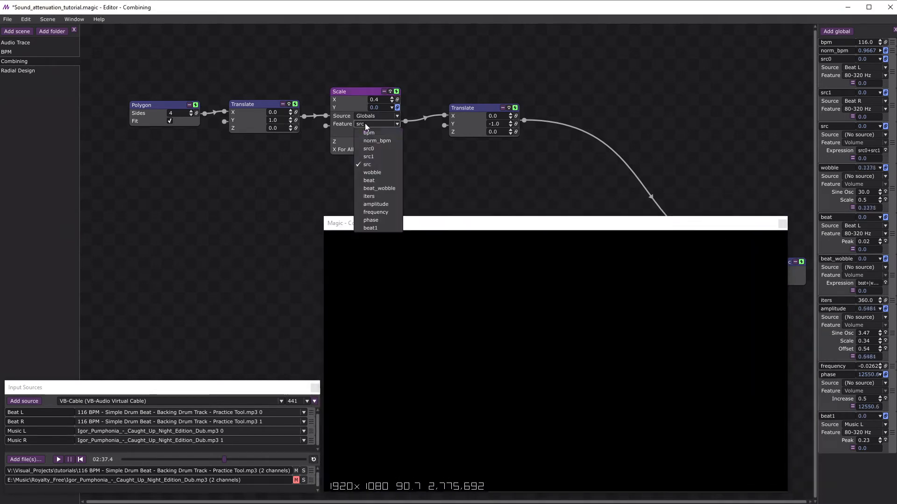
{"action": "left_click", "coordinate": [380, 188]}
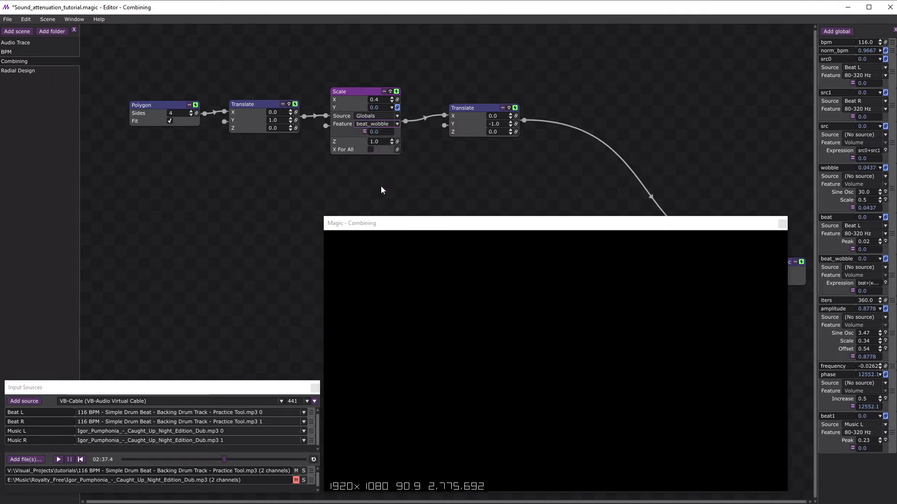
Play the audio to compare the Scale node's Y feature set to beat and back to beat_wobble, then pause playback.
{"action": "left_click", "coordinate": [58, 459]}
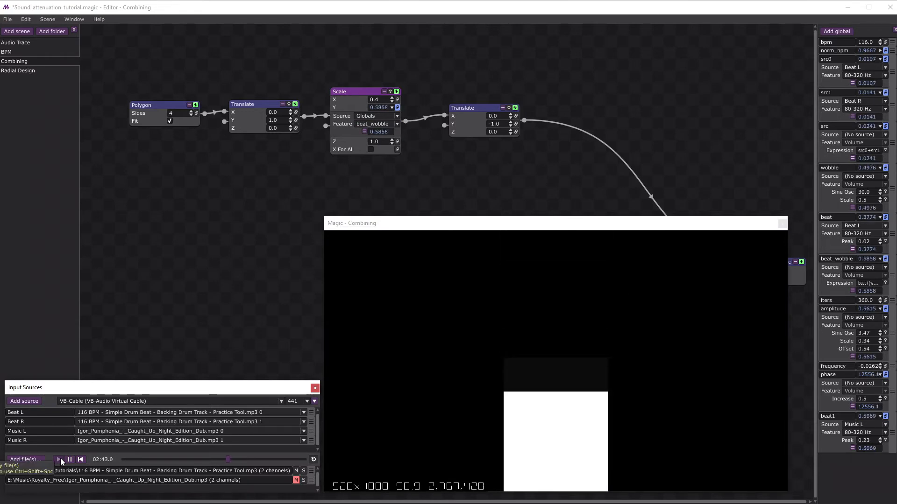
{"action": "left_click", "coordinate": [360, 123]}
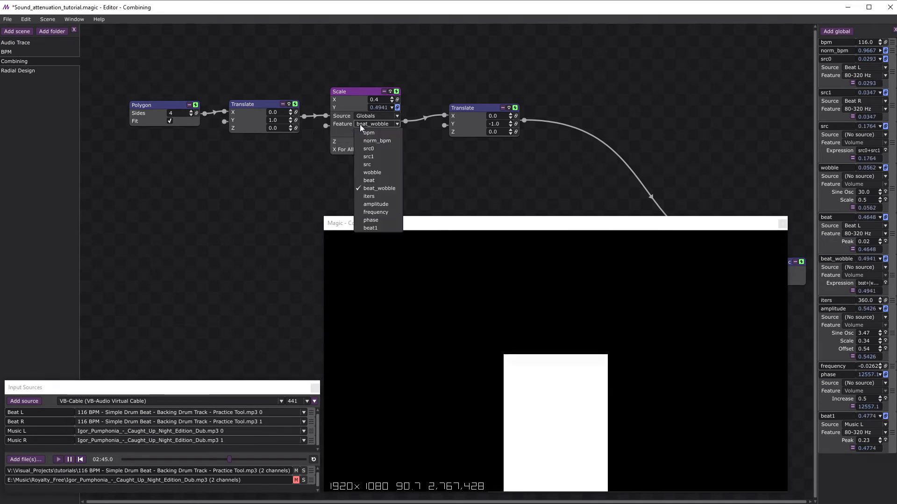
{"action": "left_click", "coordinate": [370, 182]}
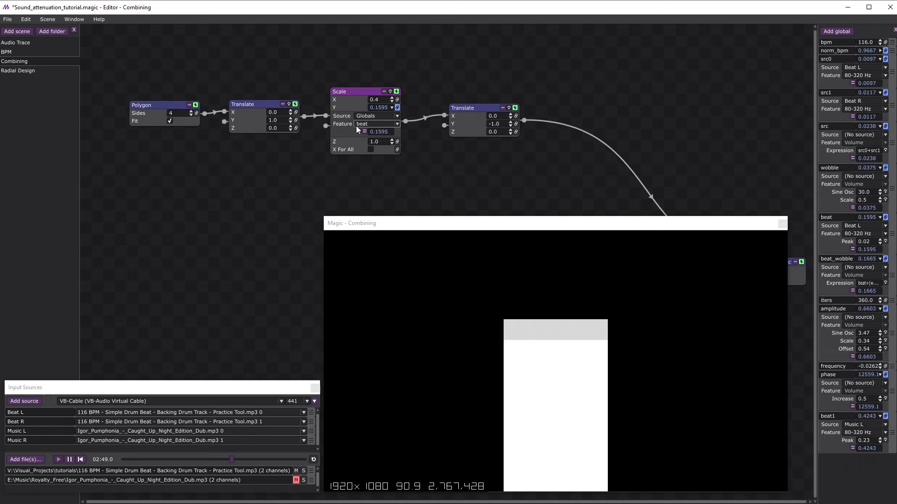
{"action": "left_click", "coordinate": [356, 125]}
{"action": "left_click", "coordinate": [375, 186]}
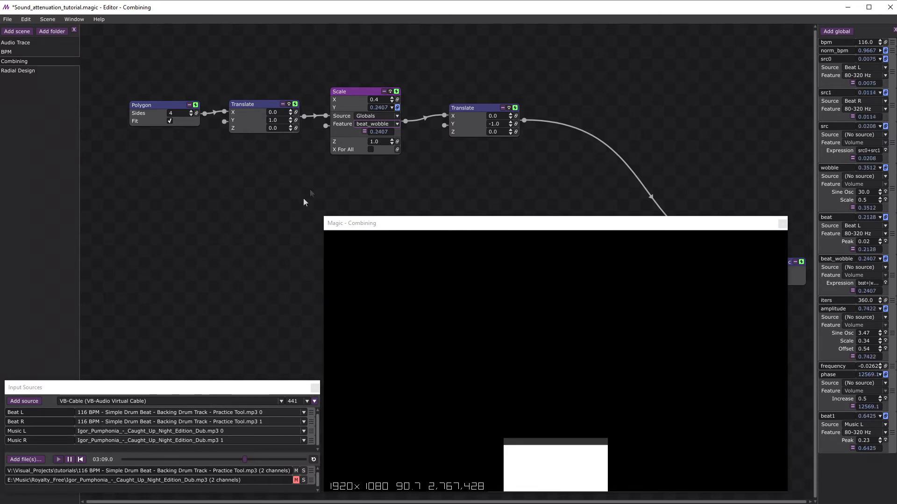
{"action": "left_click", "coordinate": [70, 459]}
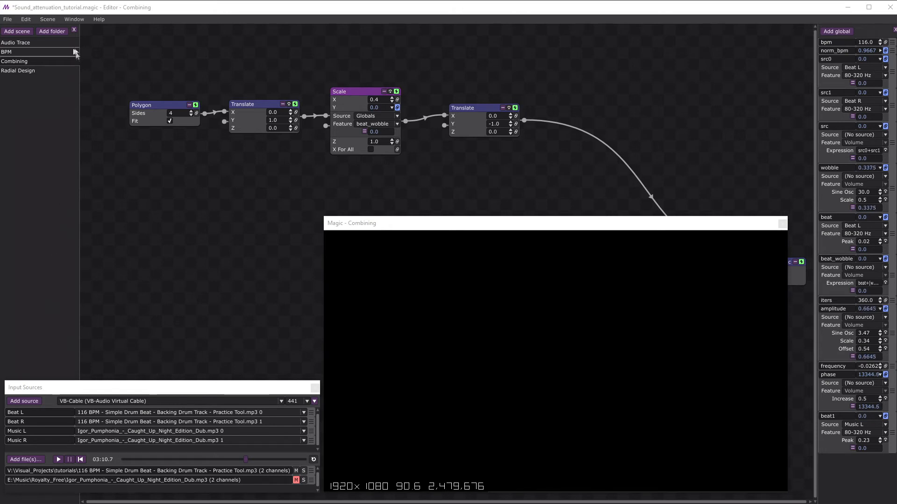
Open the BPM scene, expand the norm_bpm global's settings, and briefly play the audio to preview the tempo-synced motion.
{"action": "left_click", "coordinate": [75, 52]}
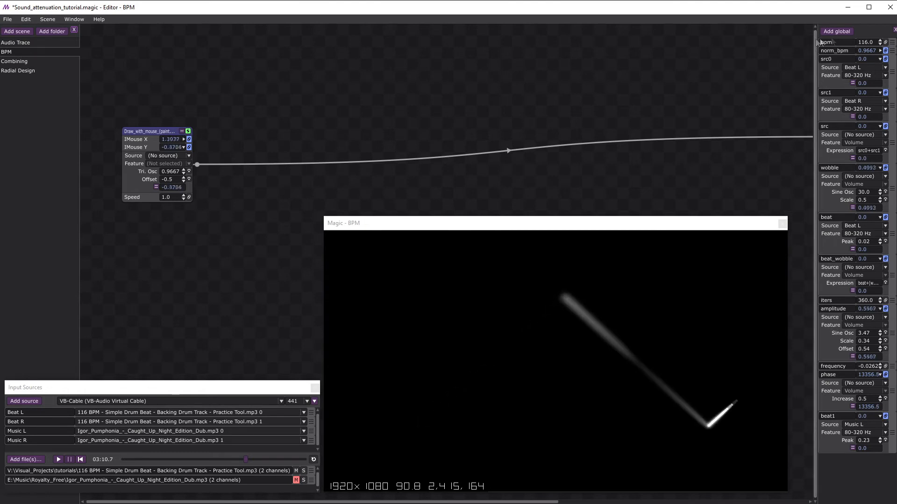
{"action": "left_click", "coordinate": [880, 51]}
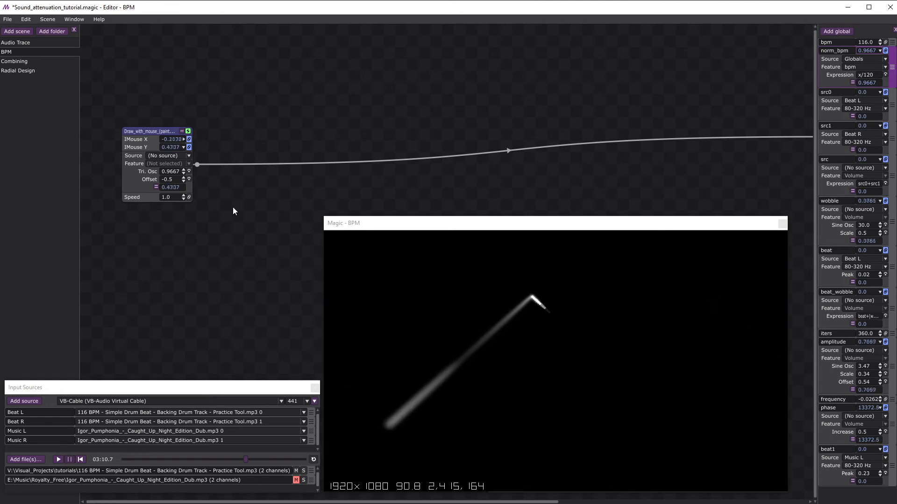
{"action": "left_click", "coordinate": [59, 460]}
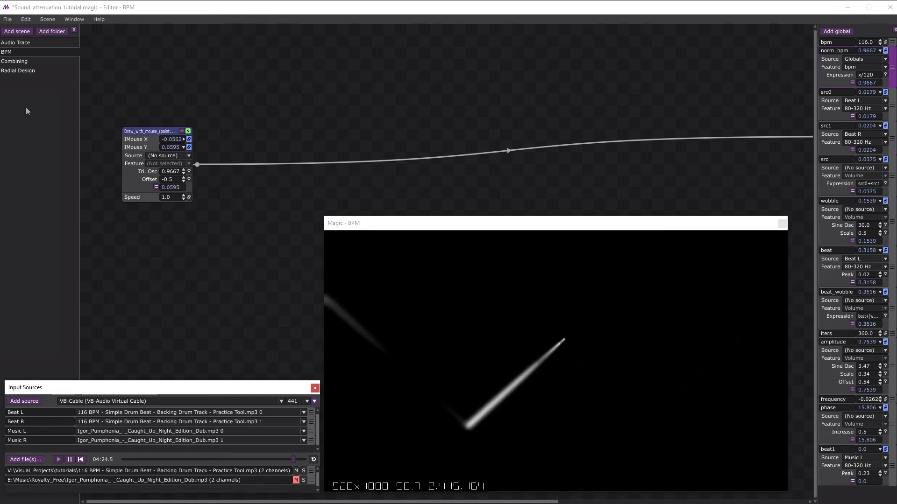
{"action": "left_click", "coordinate": [68, 461]}
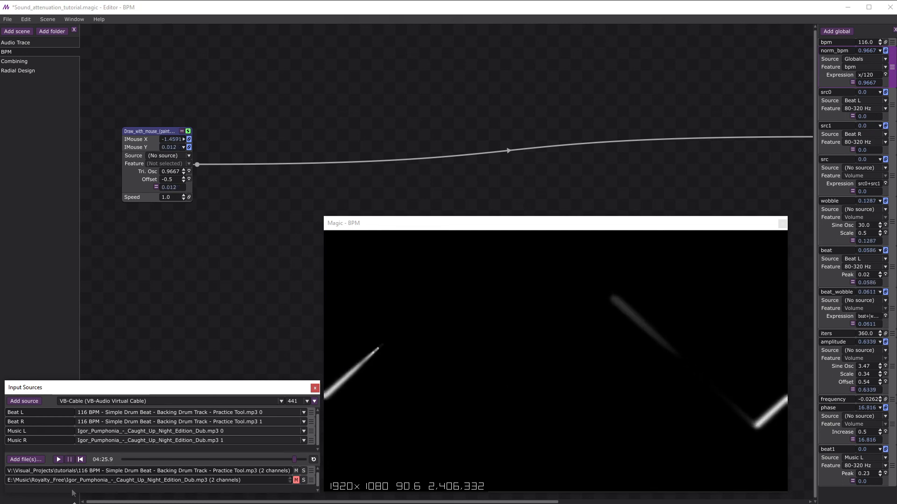